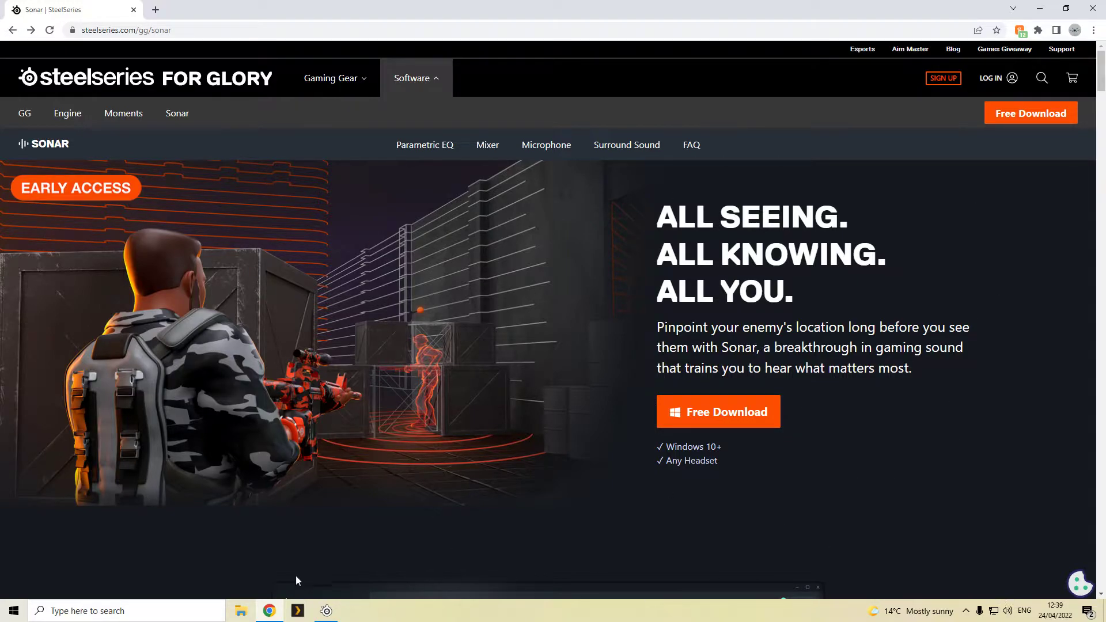
- Bring up the Sonar mixer in SteelSeries GG, briefly checking the Sonar web page in Chrome
click(326, 611)
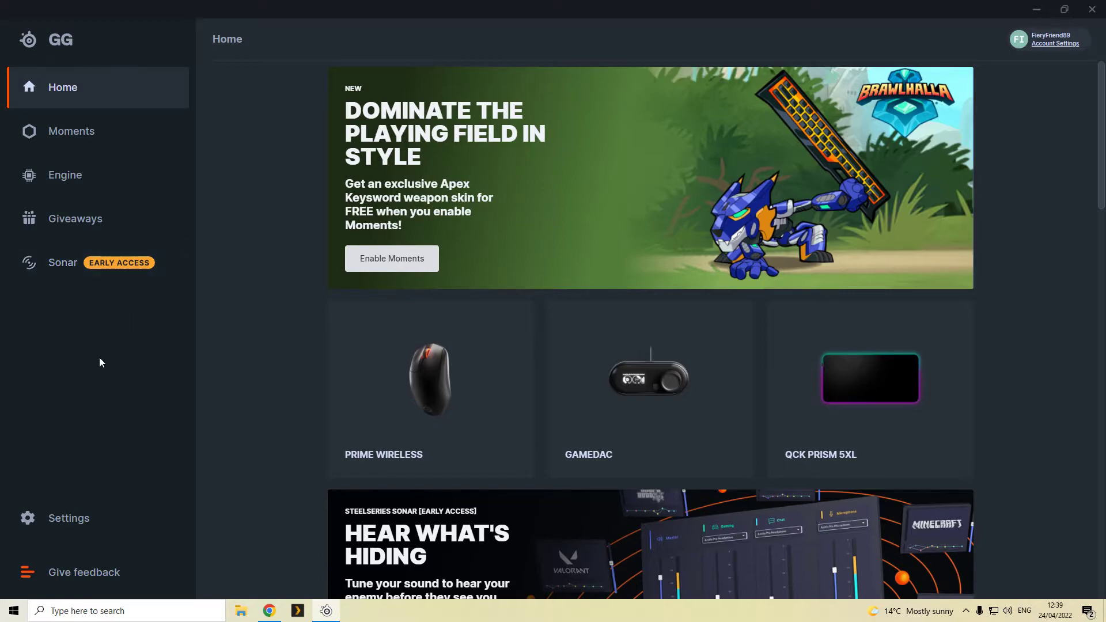
click(65, 264)
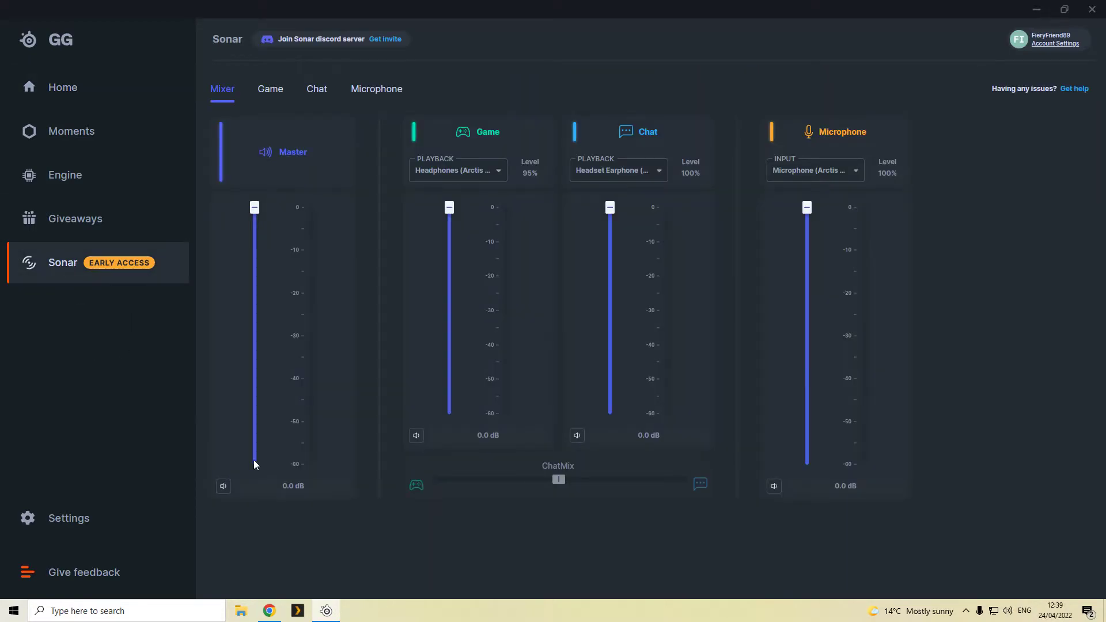
click(269, 611)
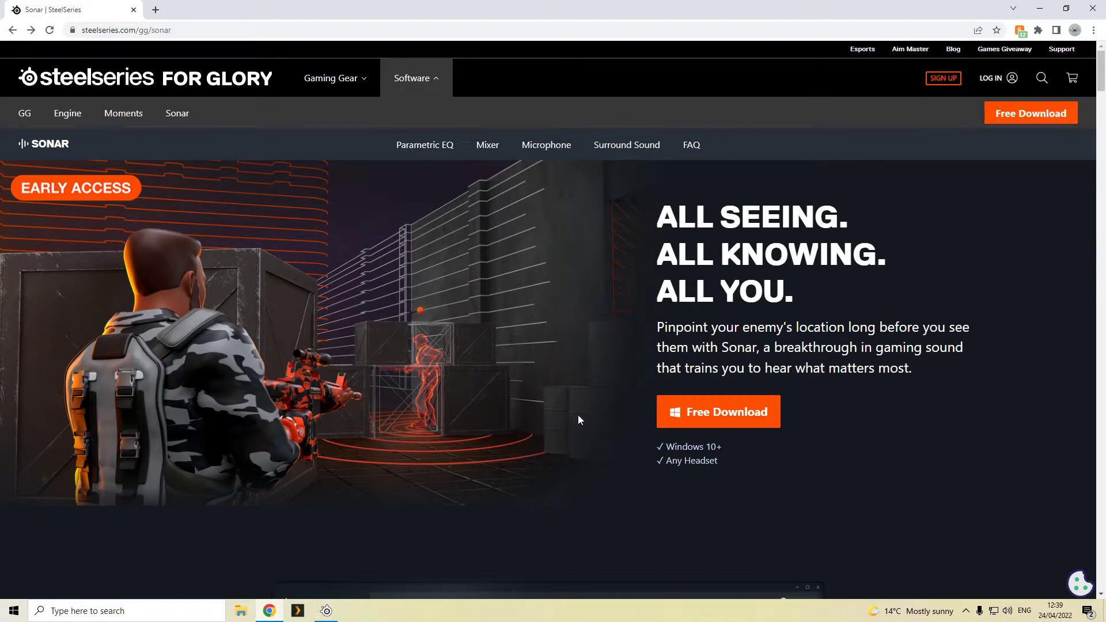
click(326, 611)
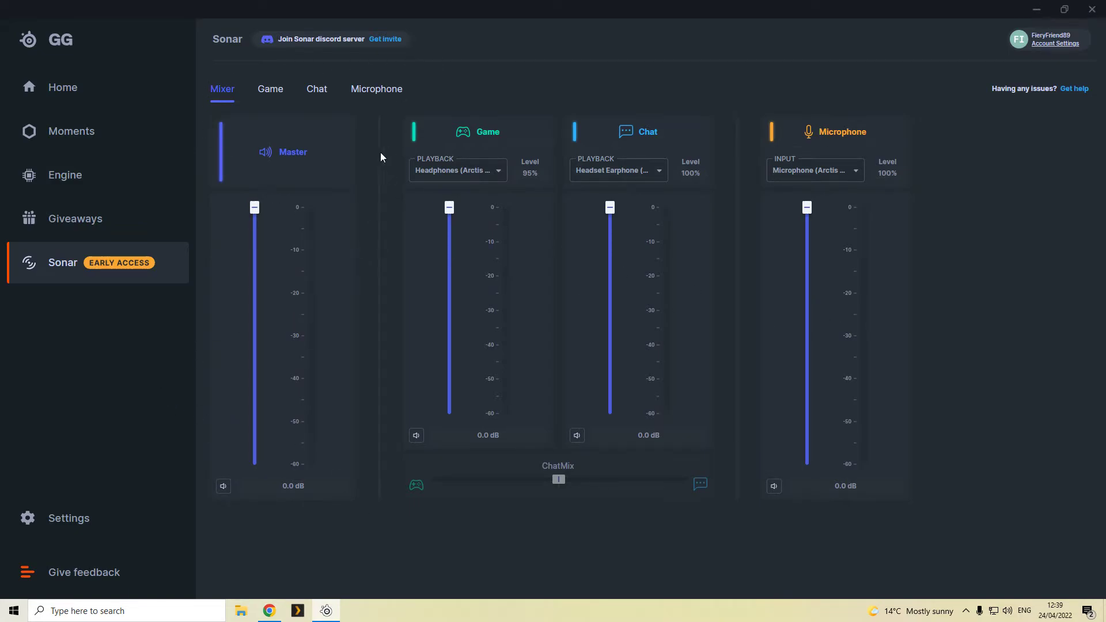
click(269, 90)
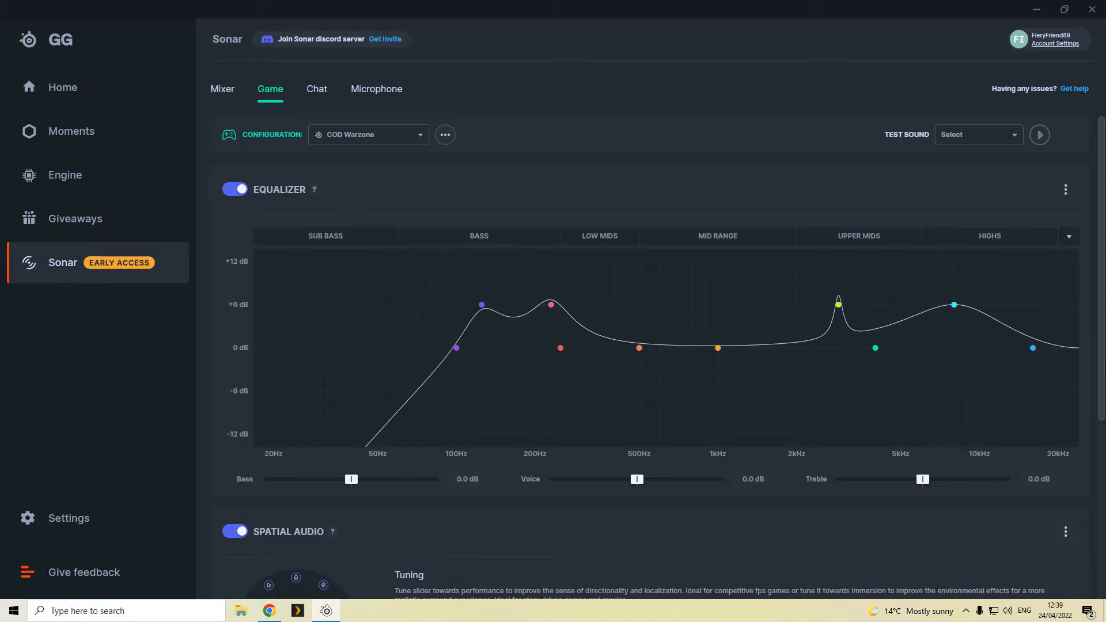
scroll(1082, 341, down, 3)
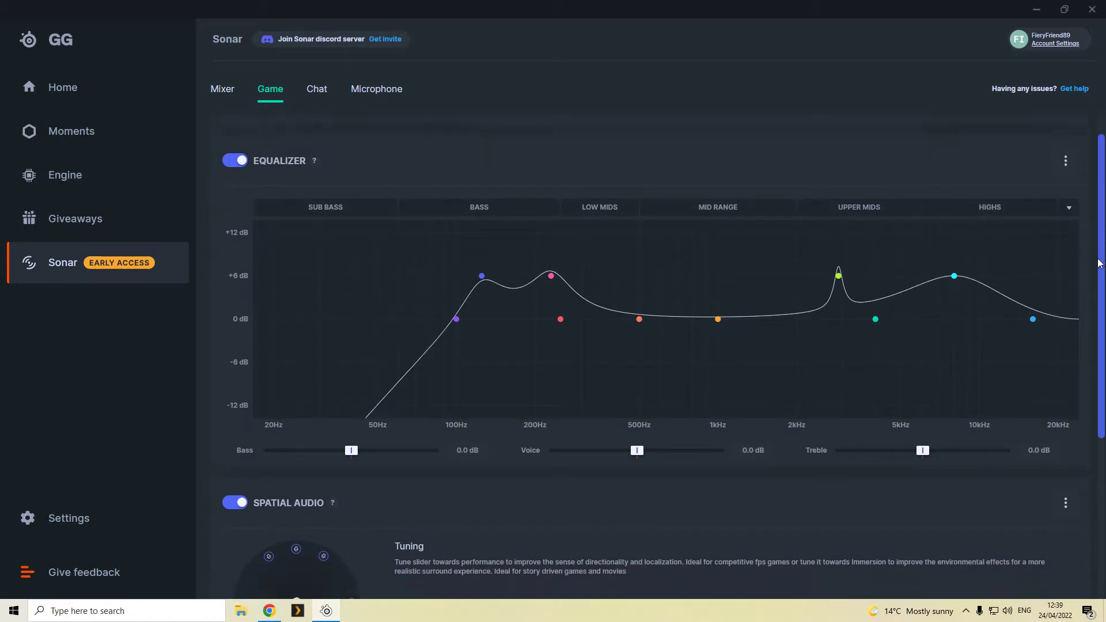
scroll(1080, 349, down, 3)
scroll(1075, 363, up, 4)
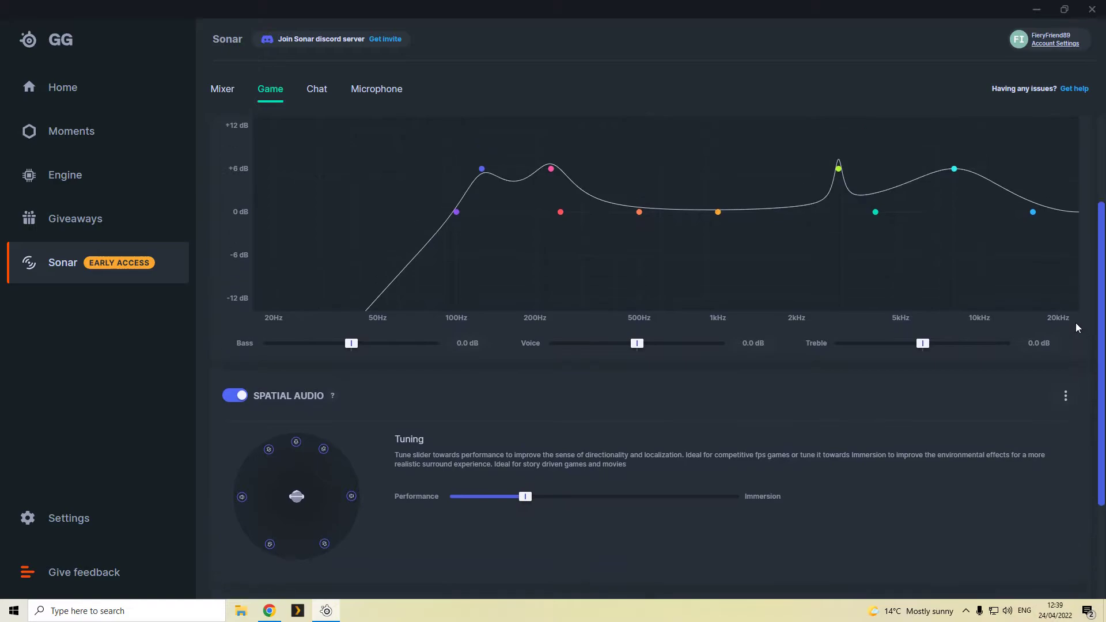
scroll(1074, 345, down, 1)
scroll(1071, 363, down, 2)
scroll(1072, 345, up, 3)
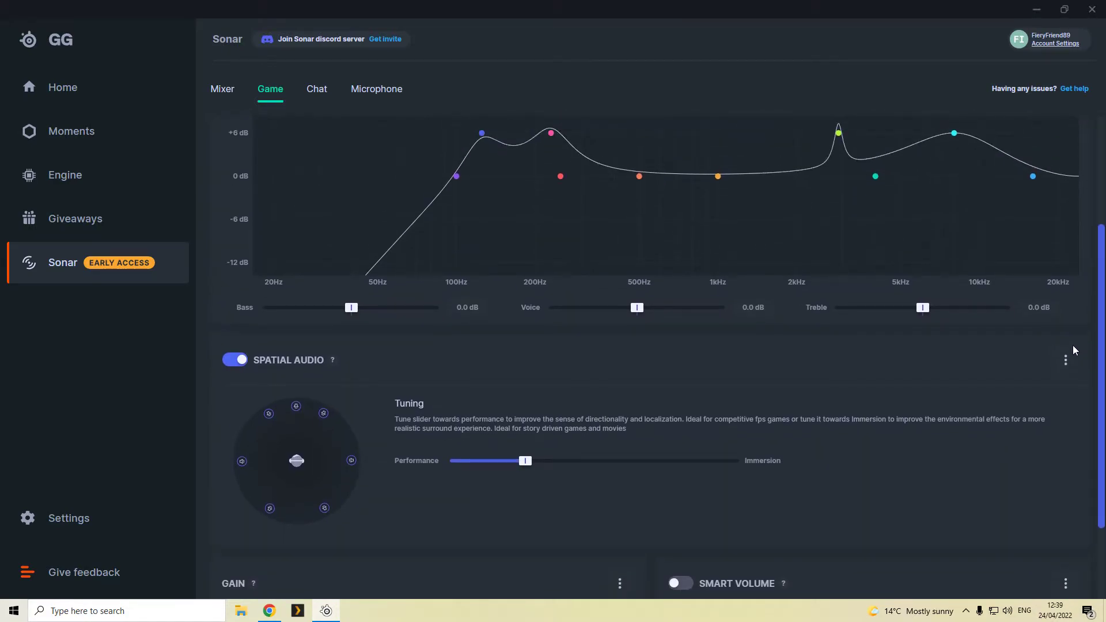
scroll(1072, 345, up, 1)
scroll(1071, 338, down, 2)
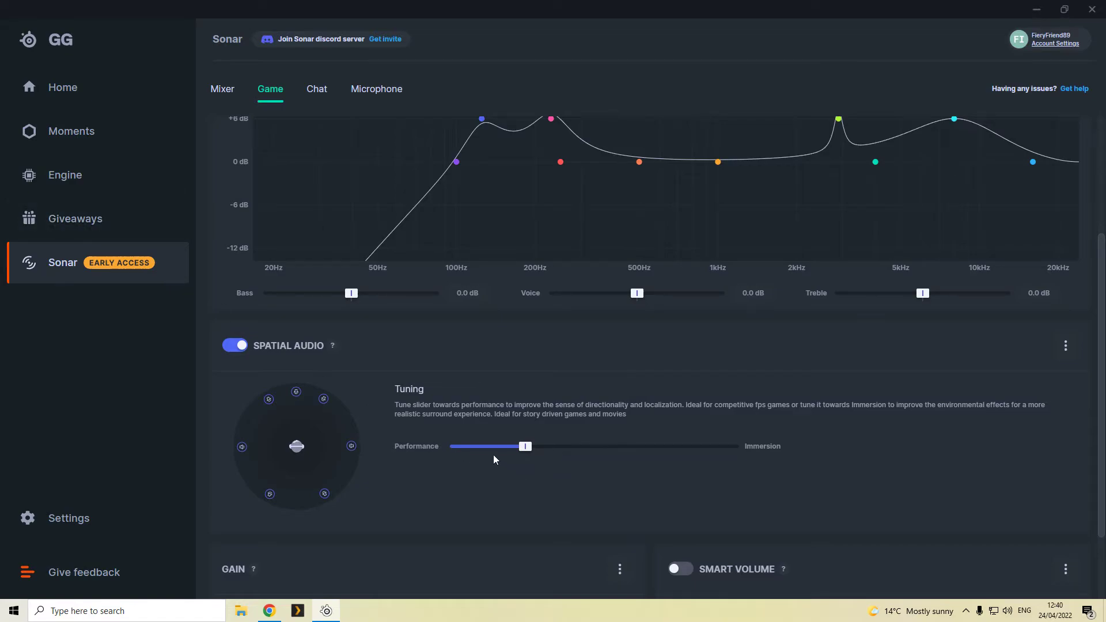
click(529, 449)
drag(526, 447, 477, 449)
drag(526, 446, 527, 447)
scroll(757, 511, down, 2)
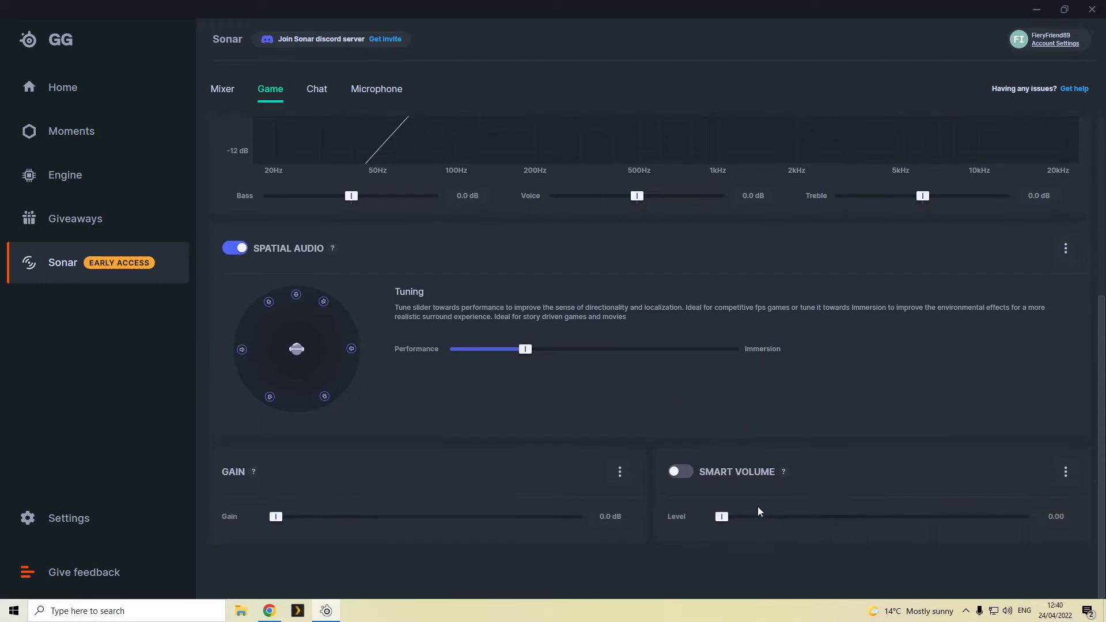
scroll(502, 515, up, 3)
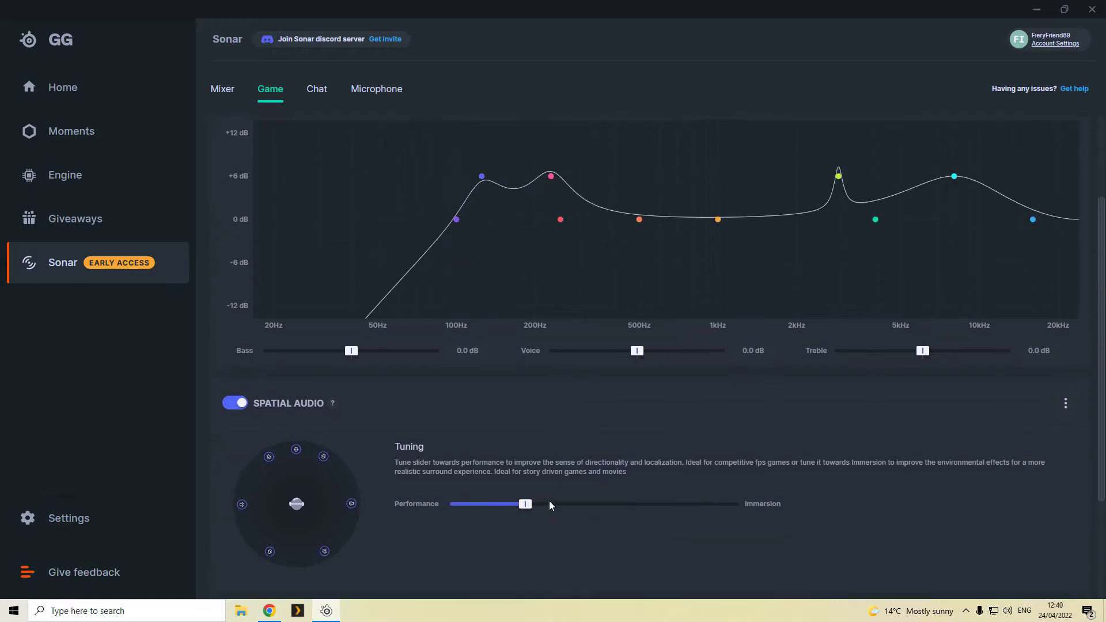
scroll(443, 452, up, 1)
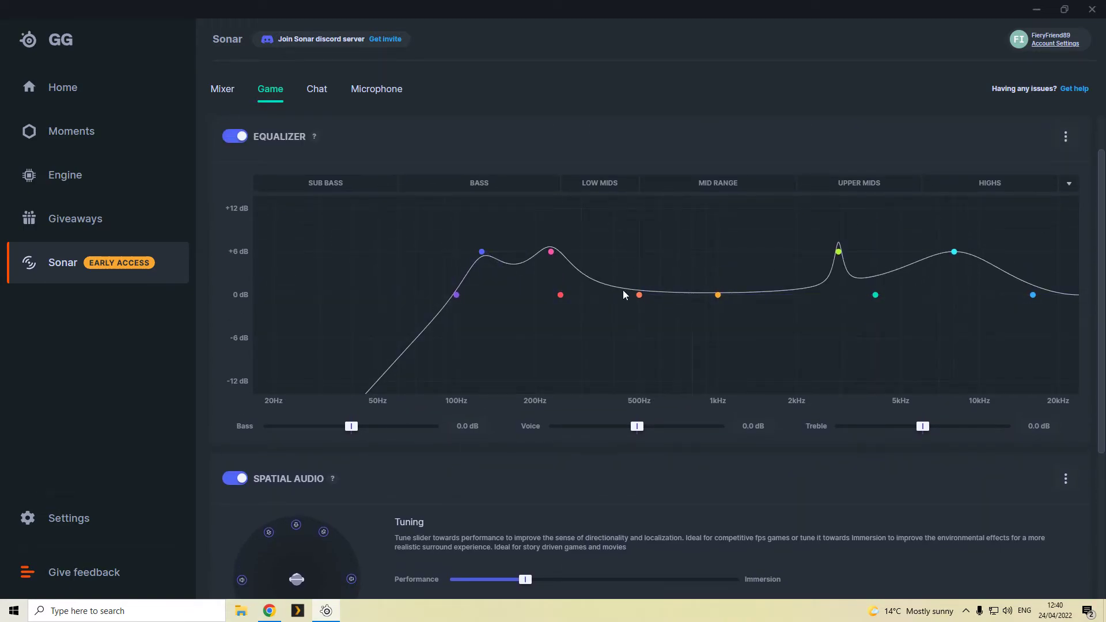
- On the Chat tab, try the Balanced equalizer configuration, then revert it to Default
click(316, 95)
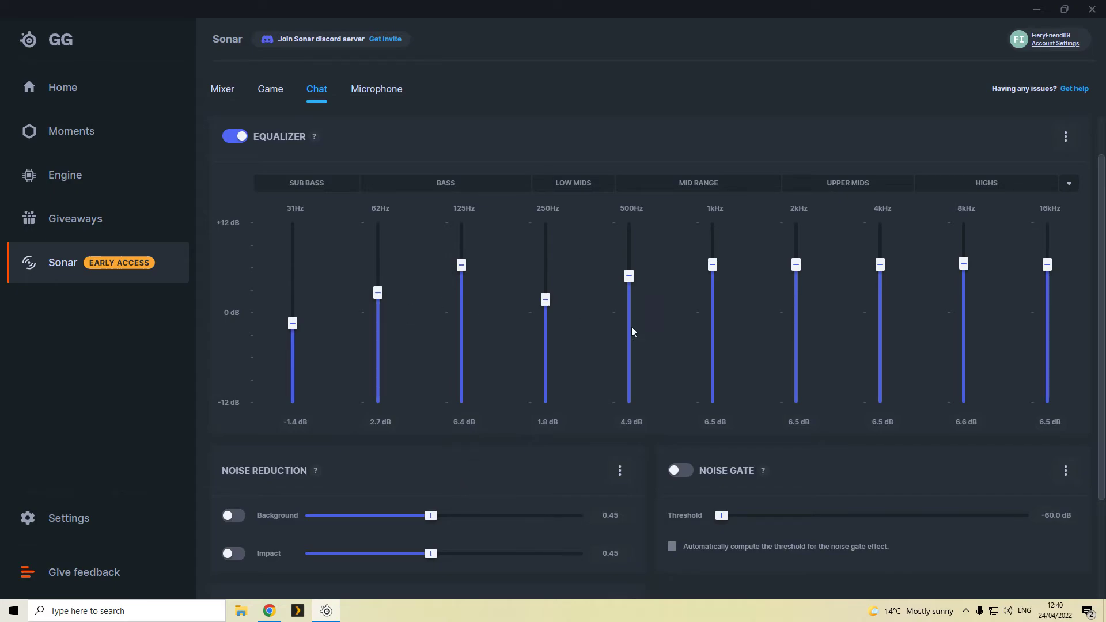
scroll(626, 468, up, 1)
scroll(627, 467, up, 2)
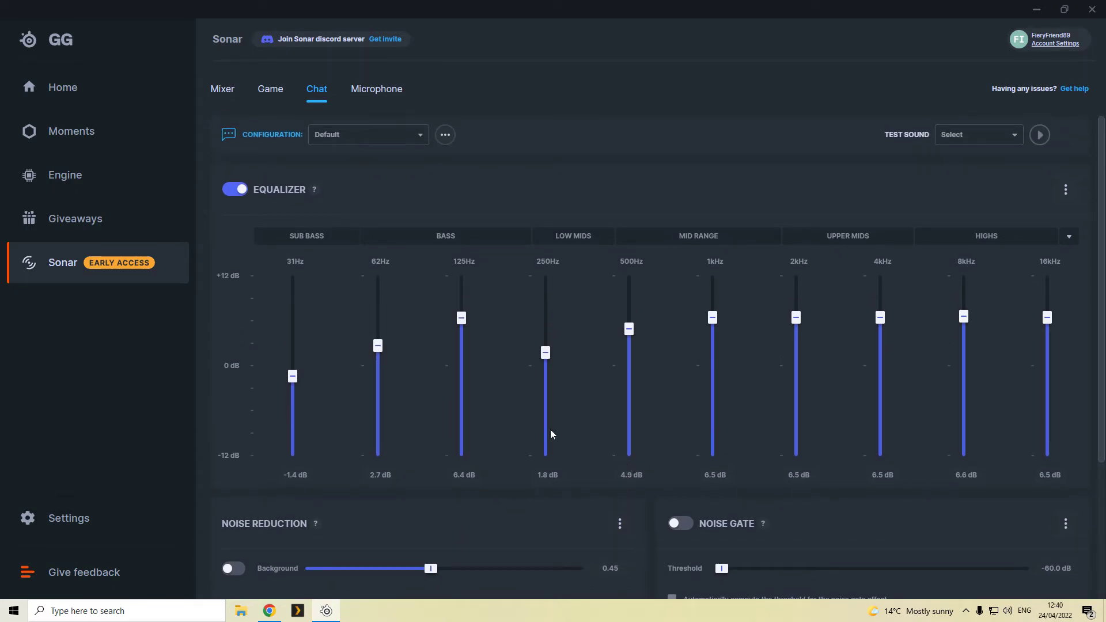
click(396, 135)
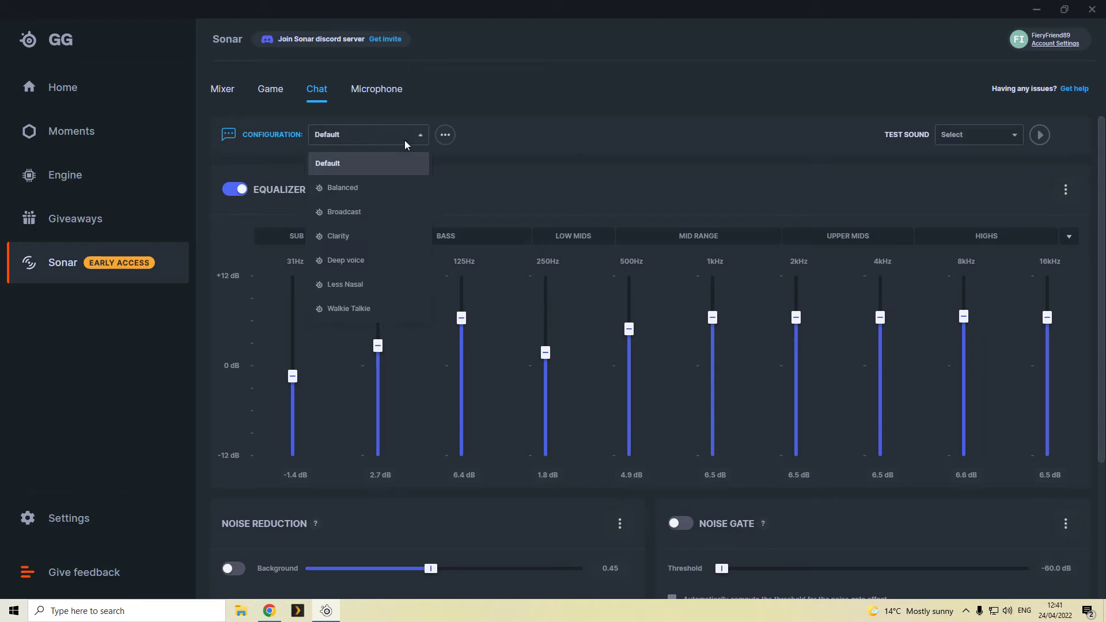
click(392, 186)
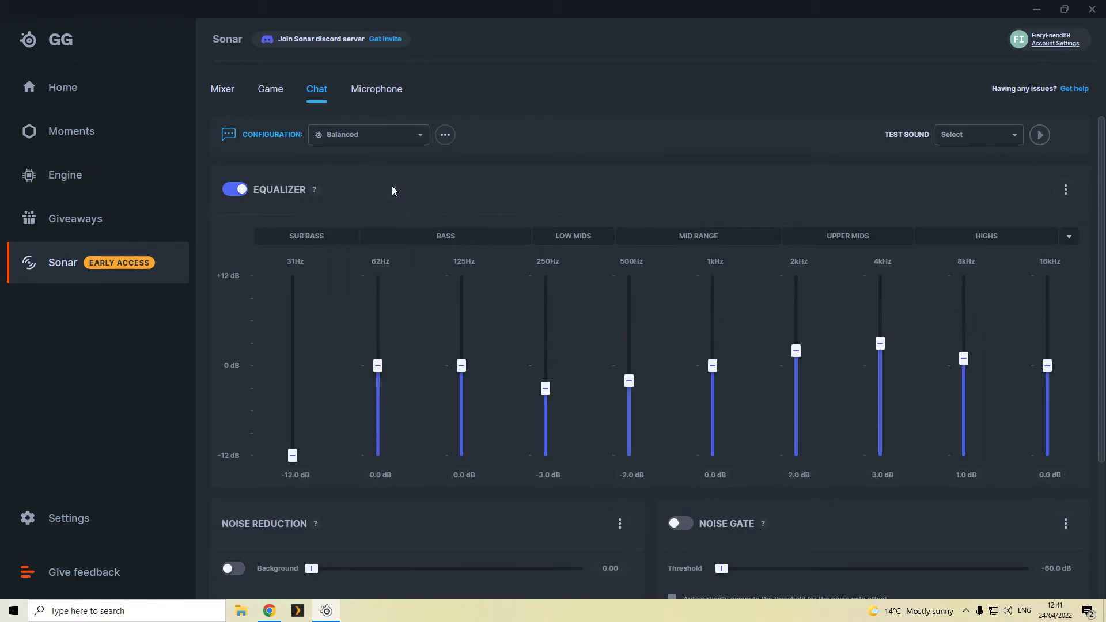
click(408, 130)
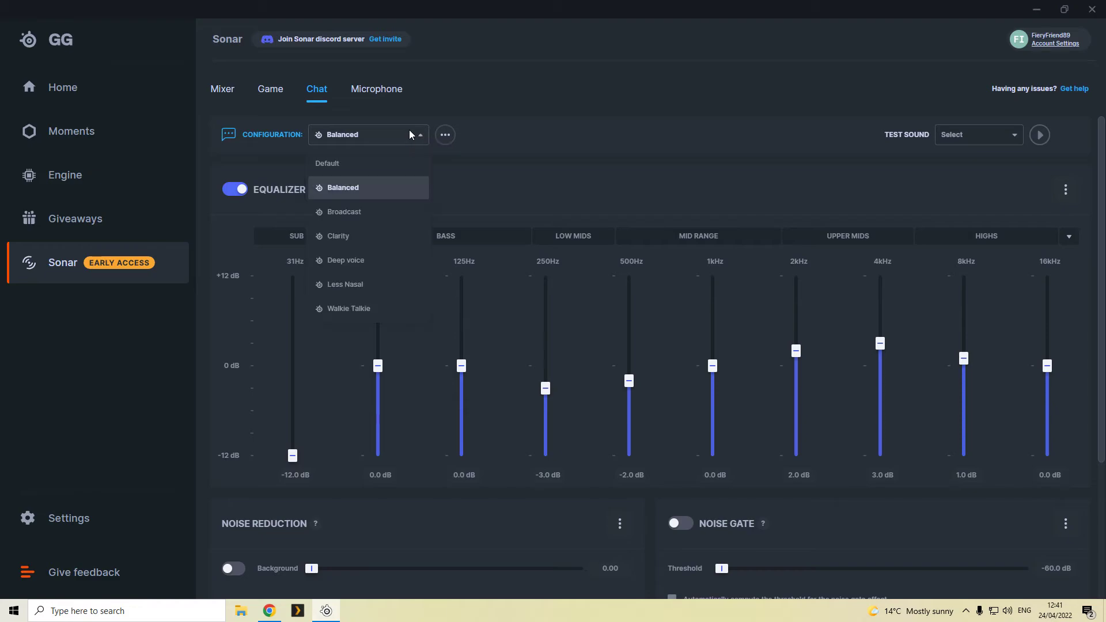
click(385, 163)
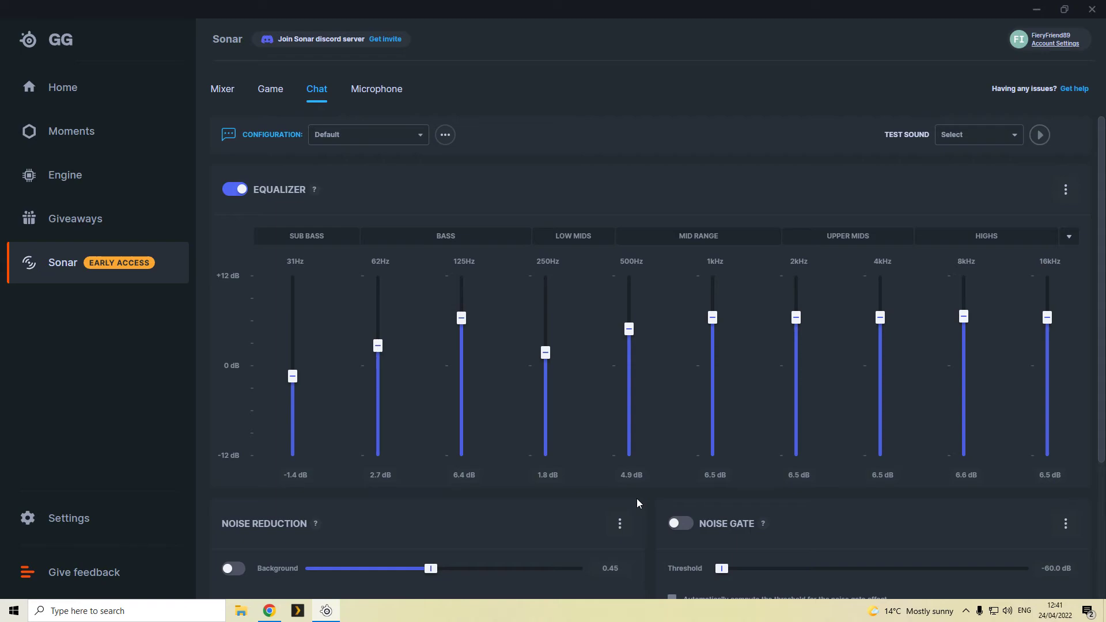
scroll(636, 499, down, 2)
scroll(637, 498, down, 2)
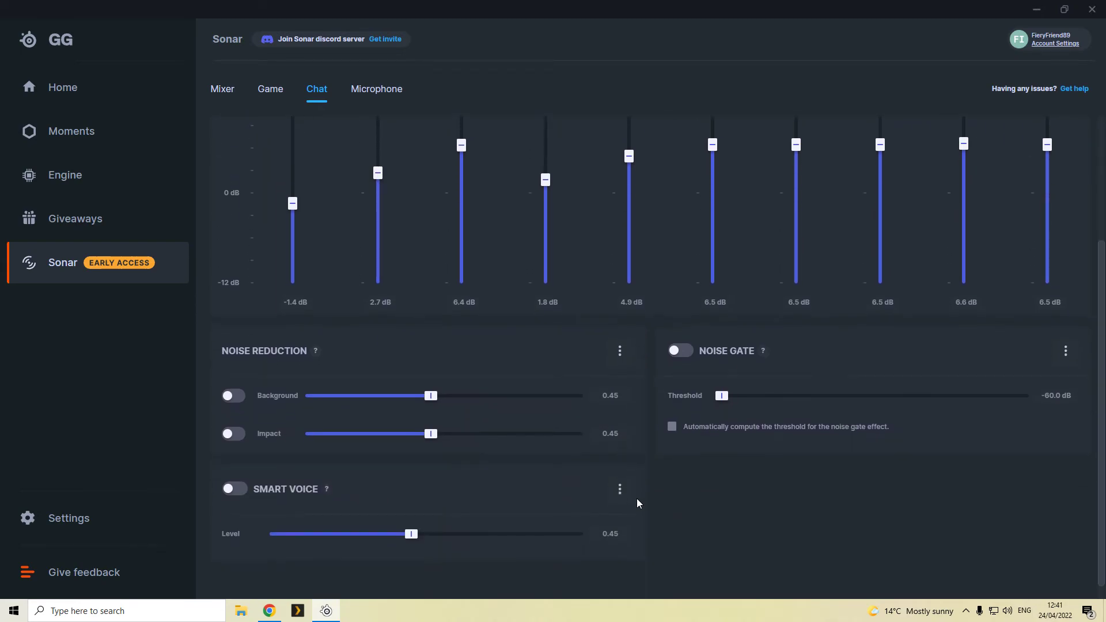
scroll(637, 499, down, 1)
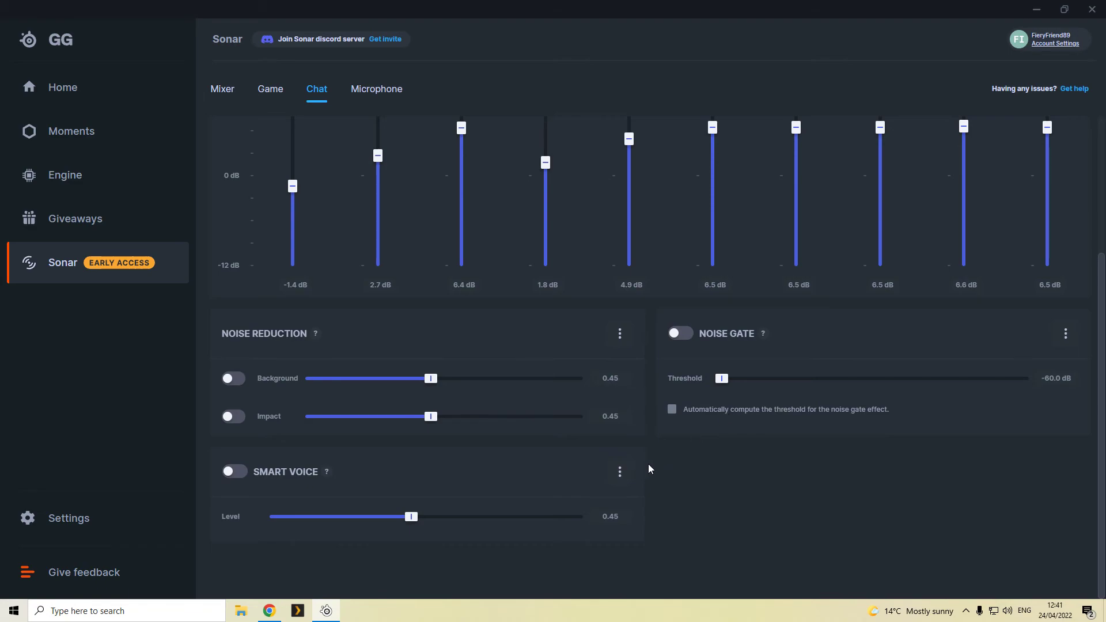
scroll(648, 469, up, 2)
scroll(648, 464, up, 1)
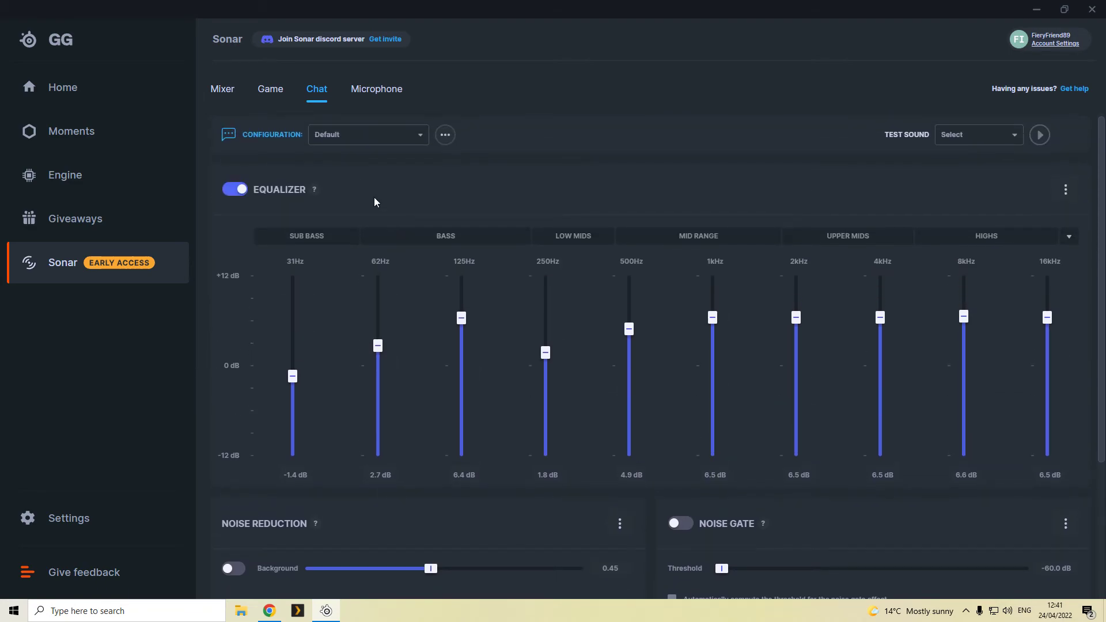